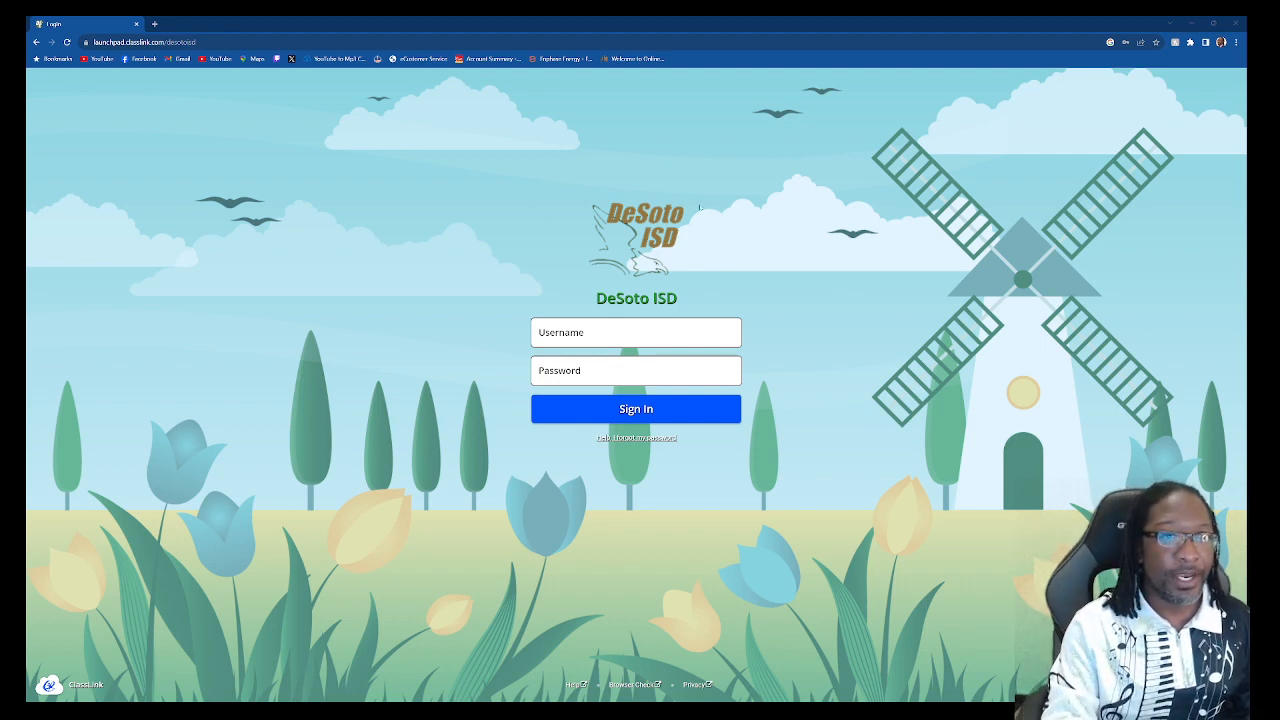
Step: Replace the ClassLink sign-in address with sightreadingfactory.com and load the site
left_click(219, 42)
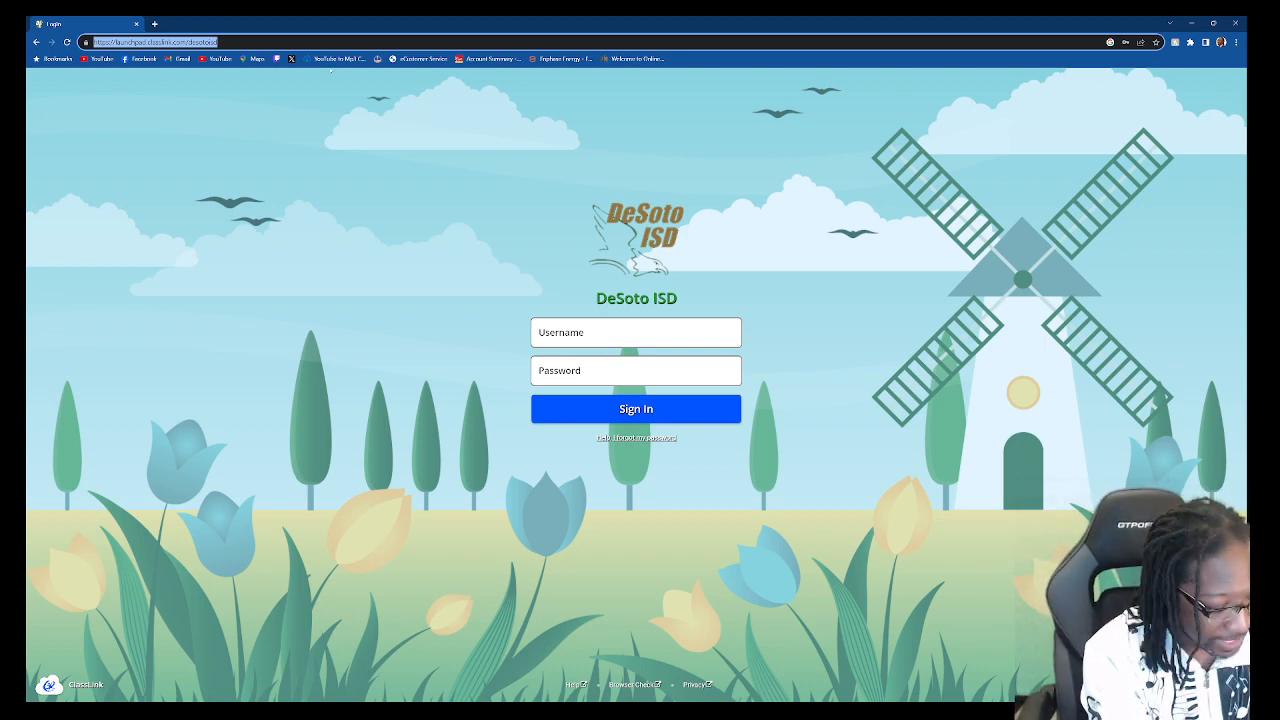
type("sightrea")
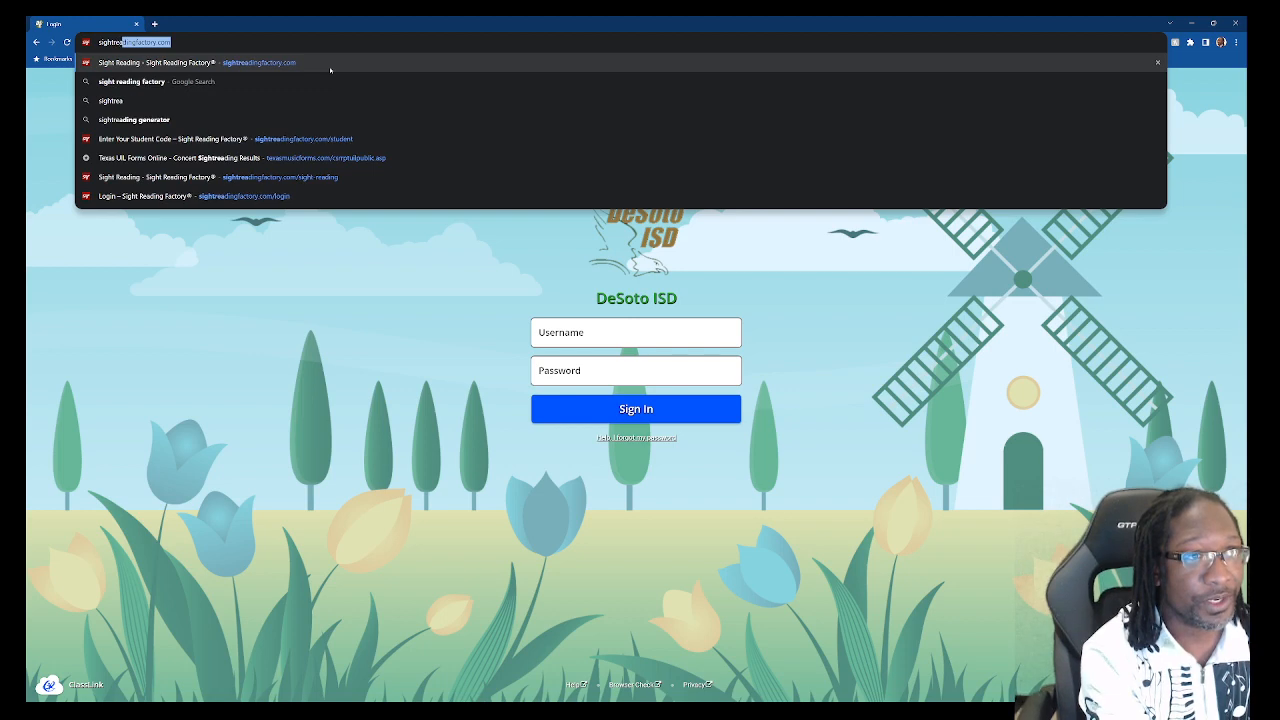
type("dingfacto")
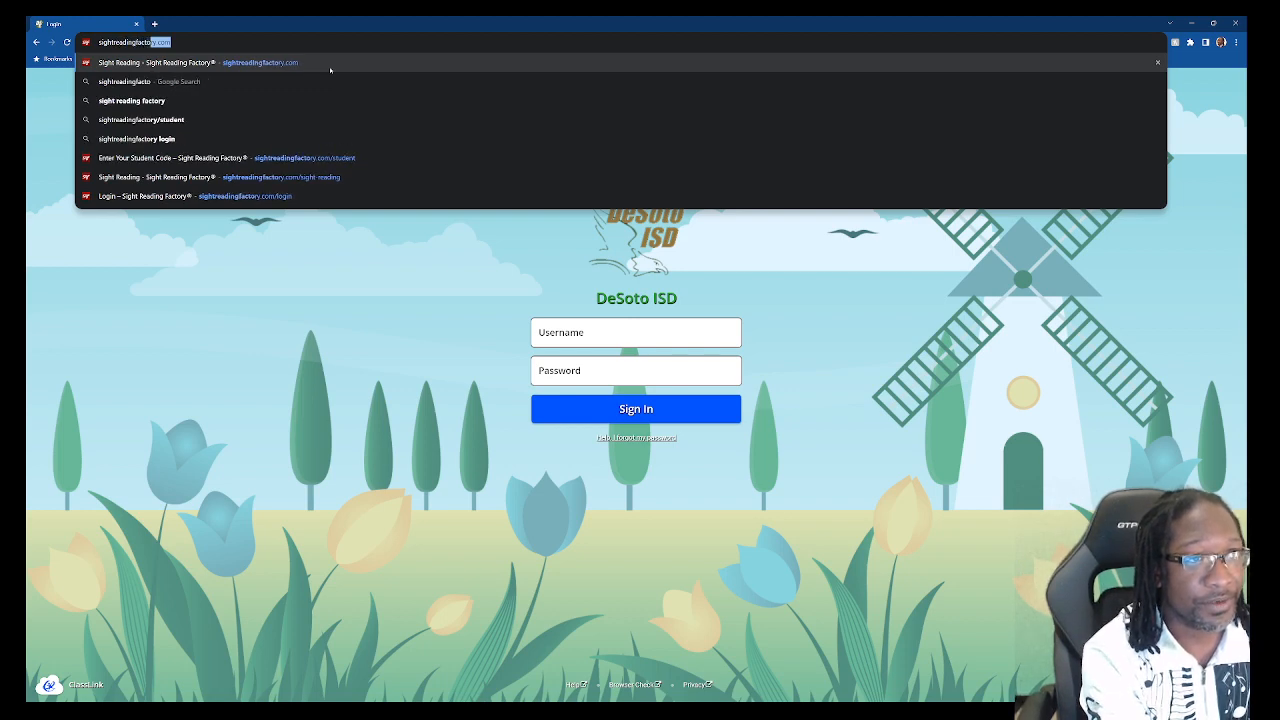
type("ry.com")
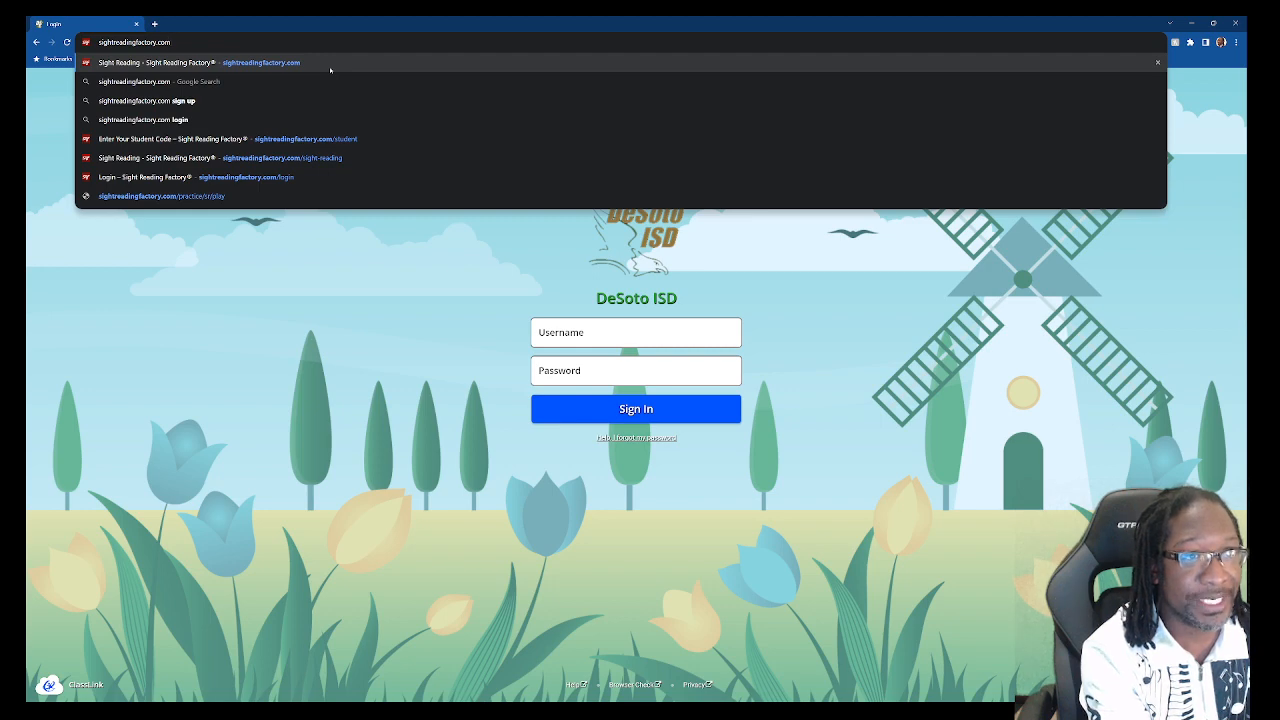
key("Return")
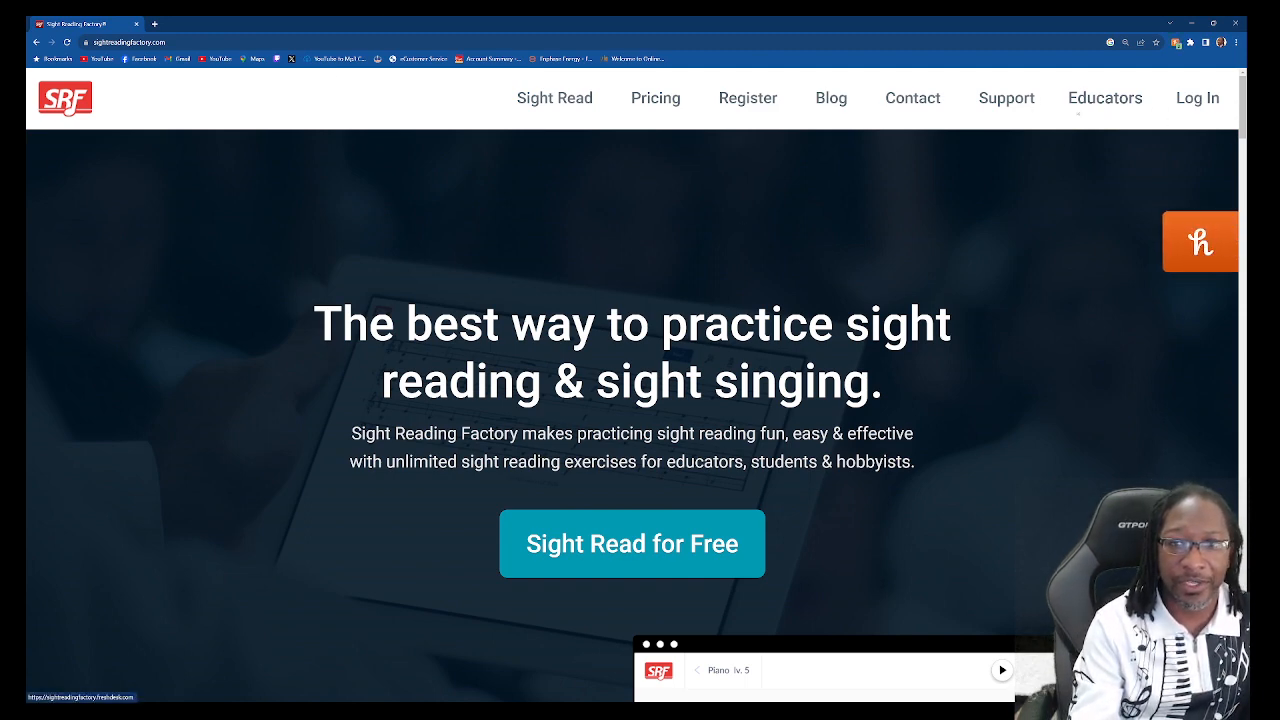
Step: On the Log In page, enter the student's school e-mail as username and their account password
left_click(1197, 100)
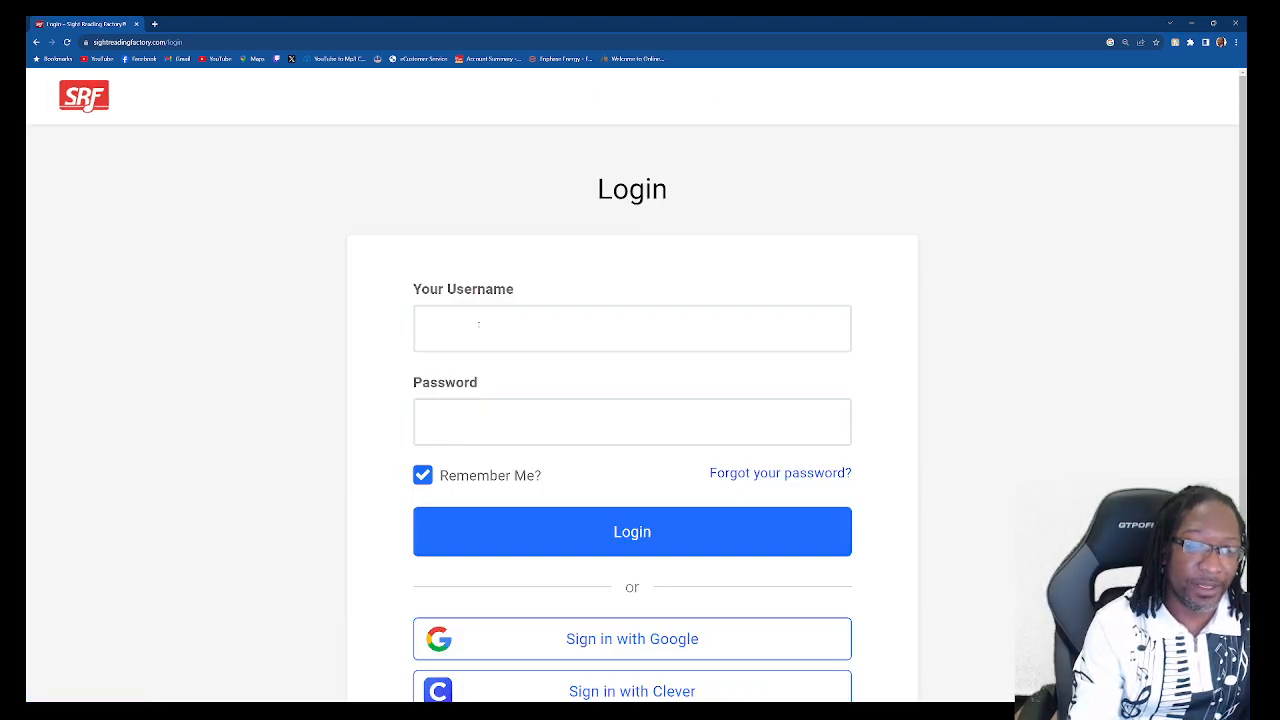
left_click(479, 325)
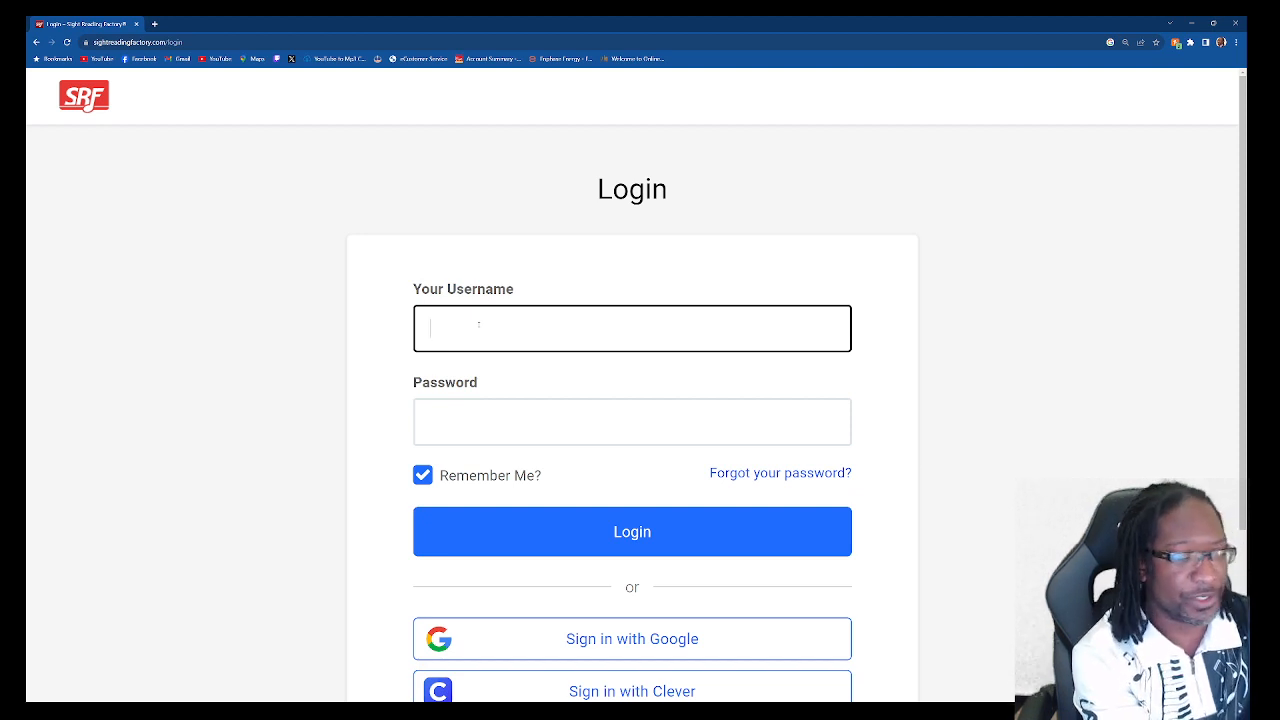
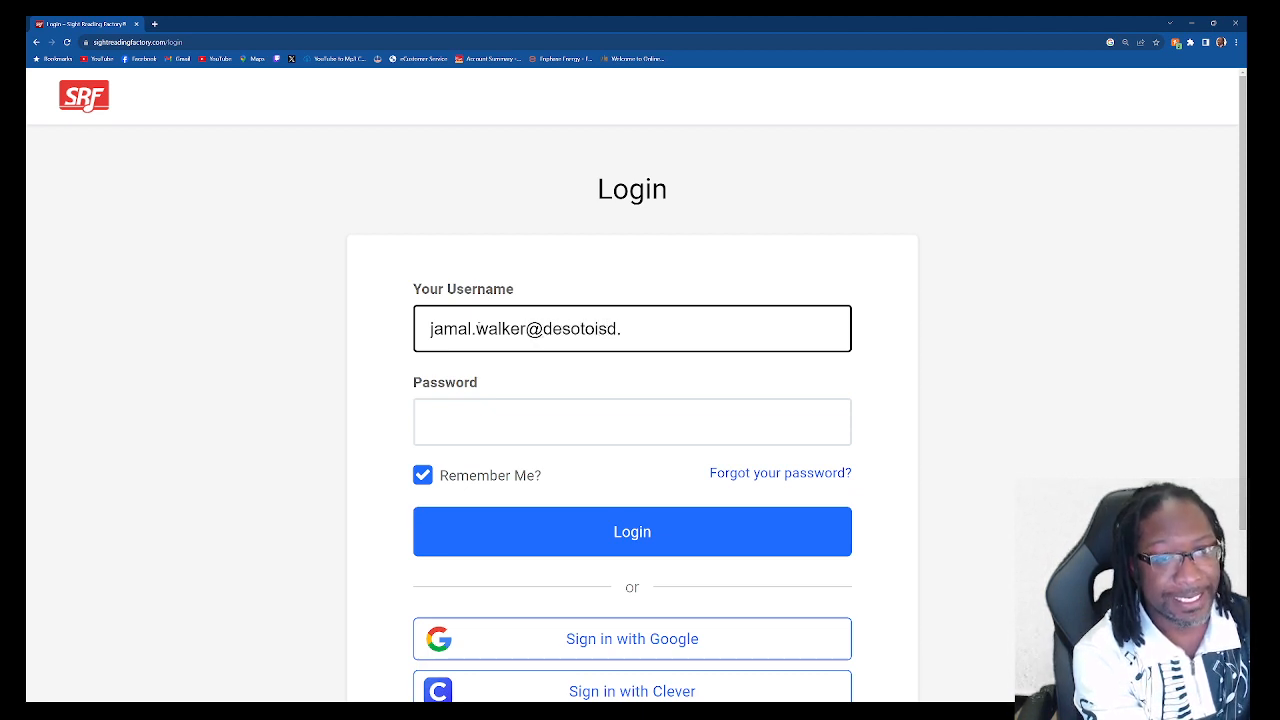
key("Tab")
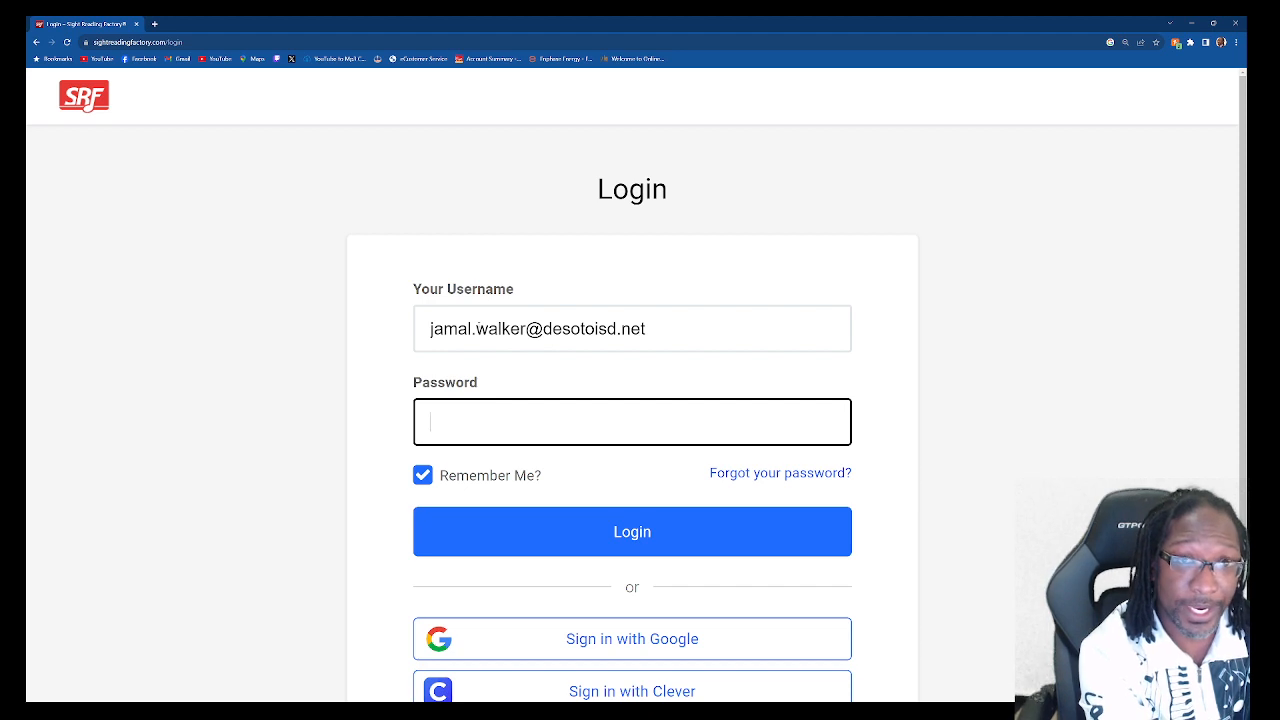
type("••")
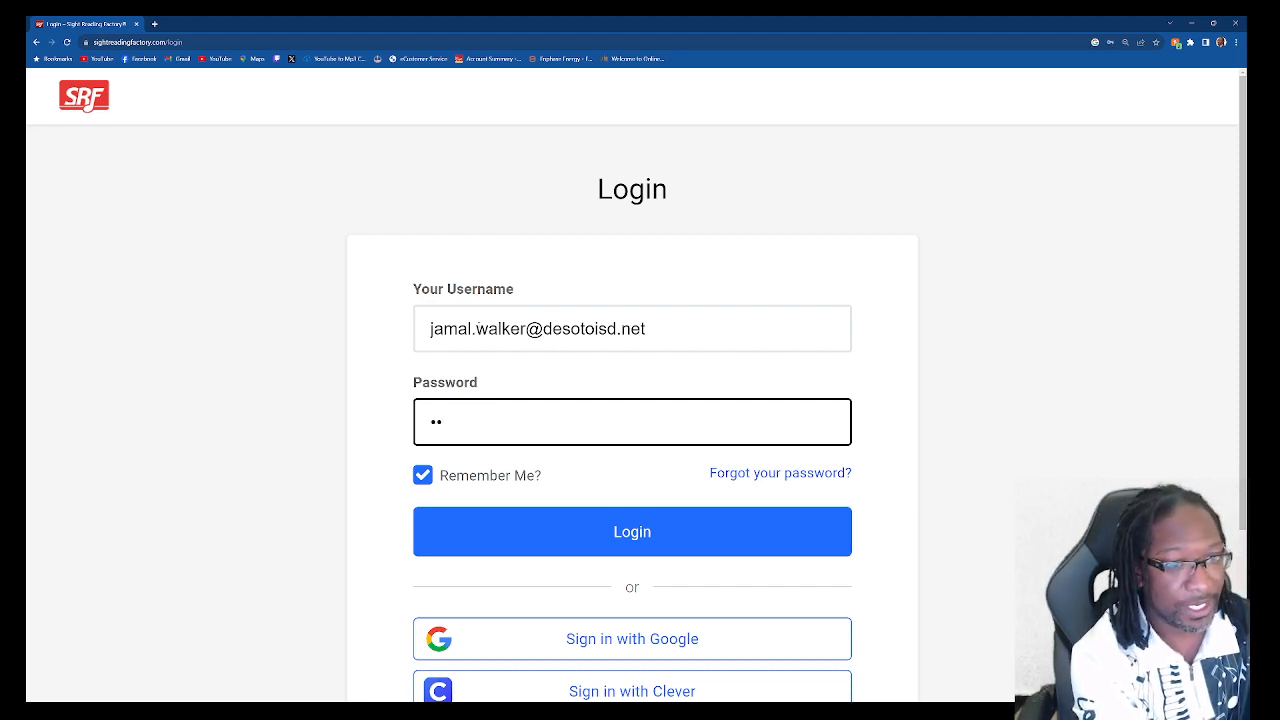
type("••••")
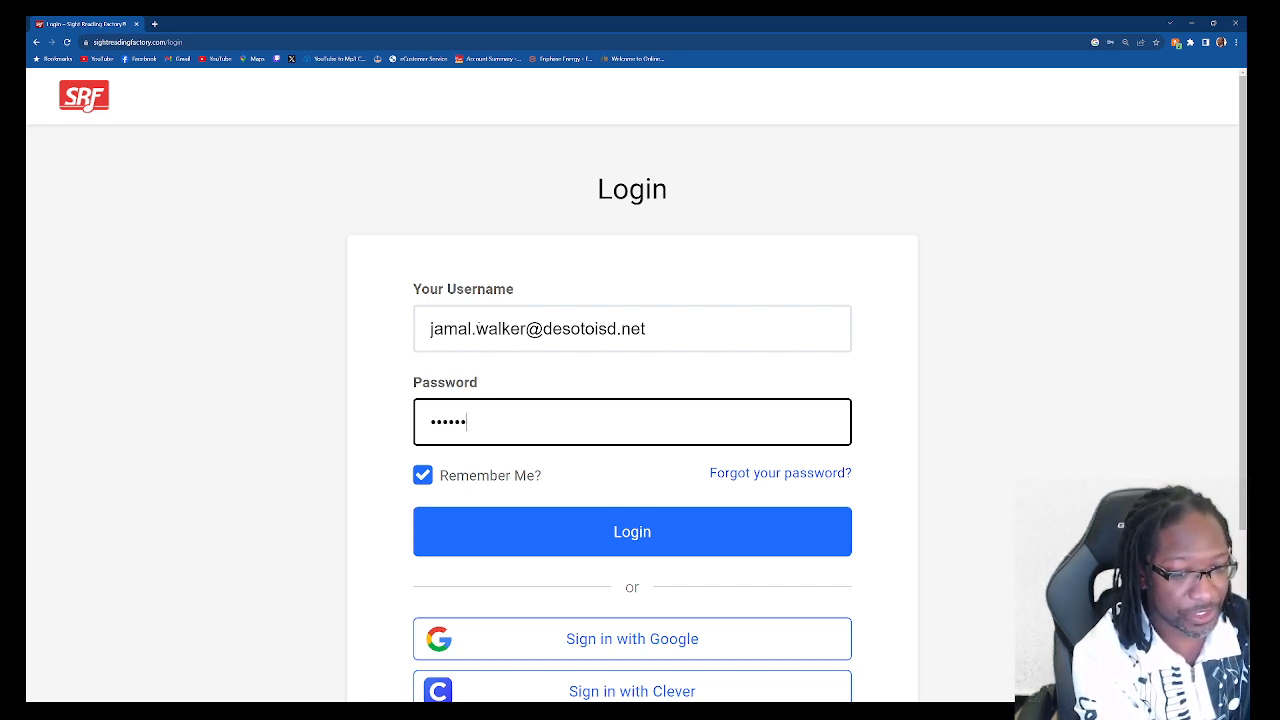
type("•••")
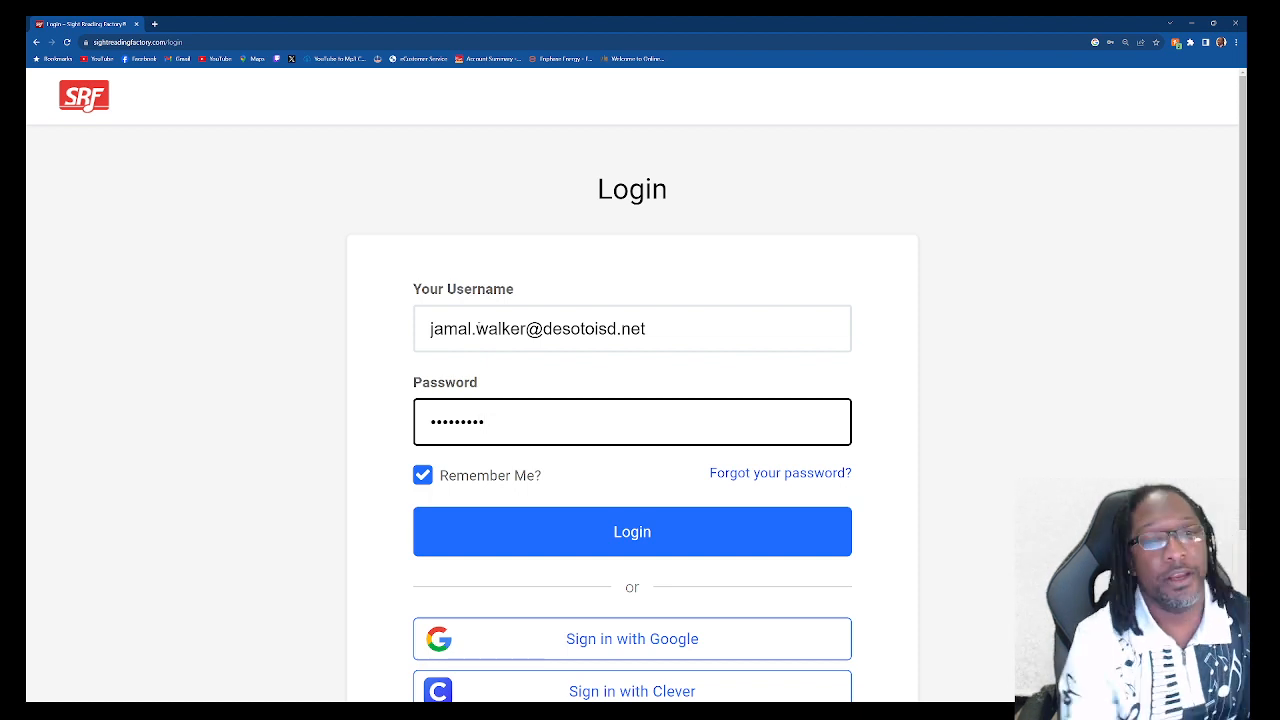
Step: Sign in without remembering the login, then open SR 1 11/5-11/9 from Assignments
left_click(424, 476)
left_click(523, 531)
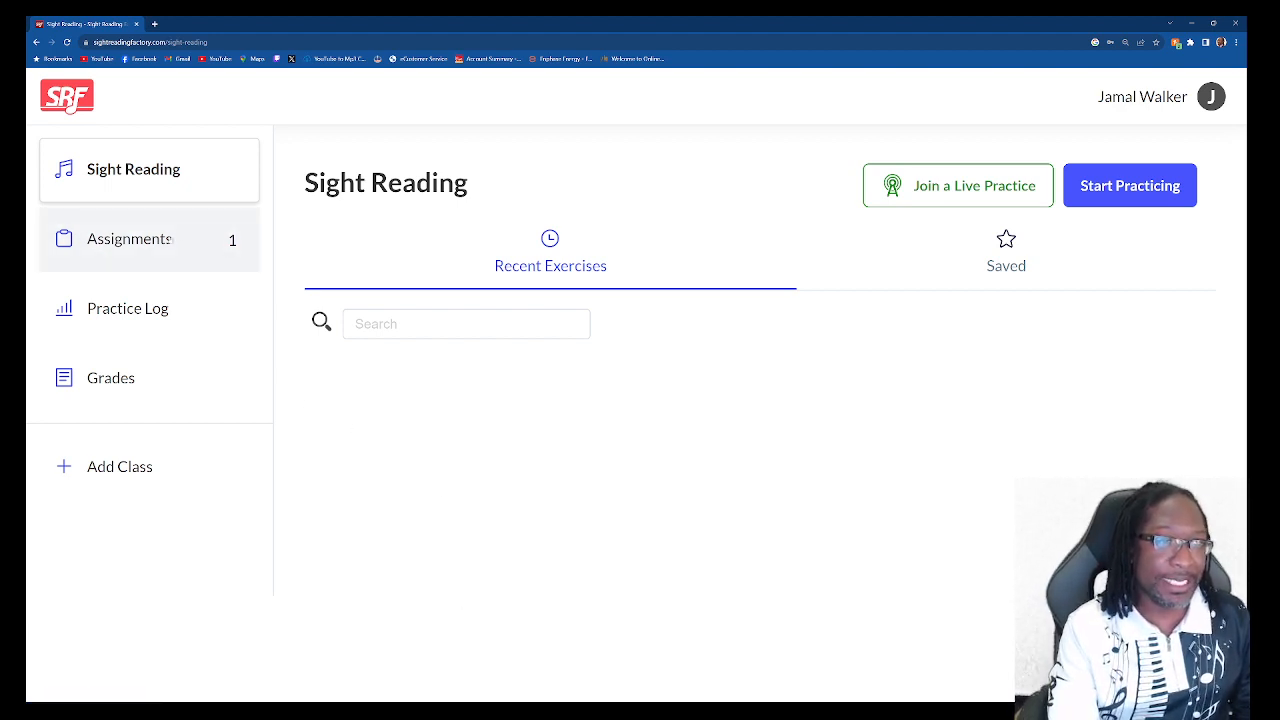
left_click(166, 244)
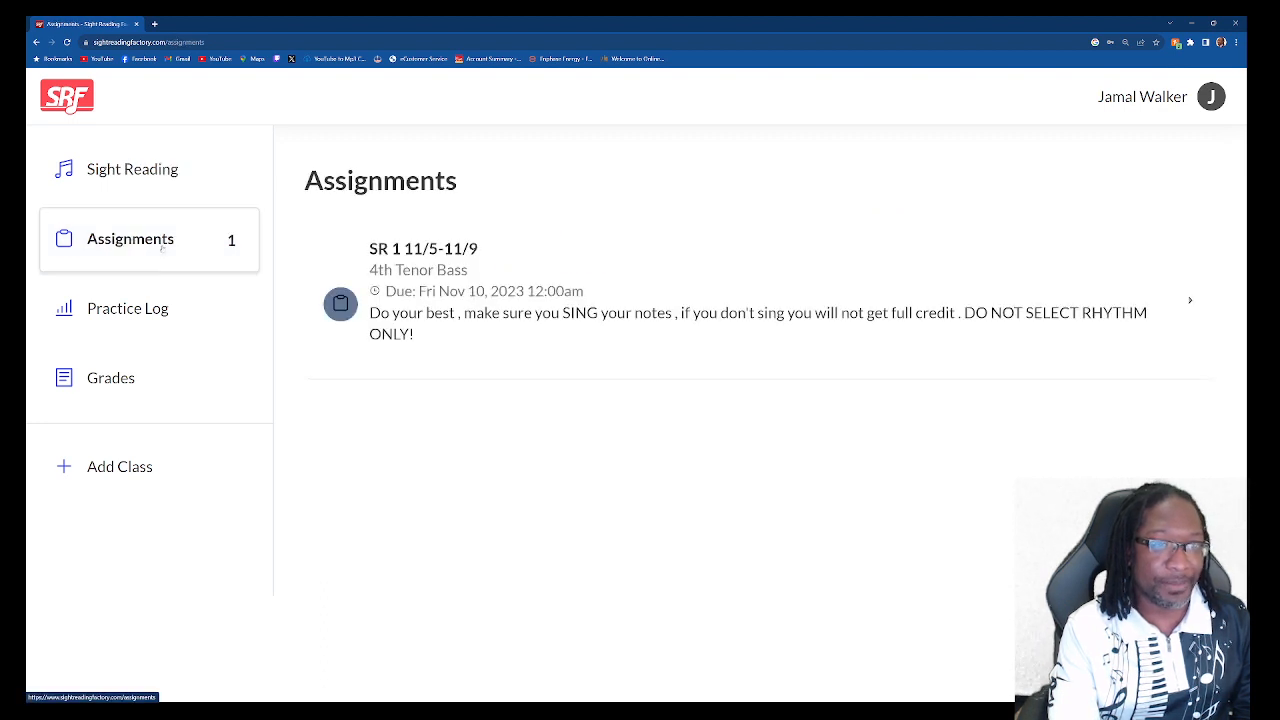
left_click(105, 136)
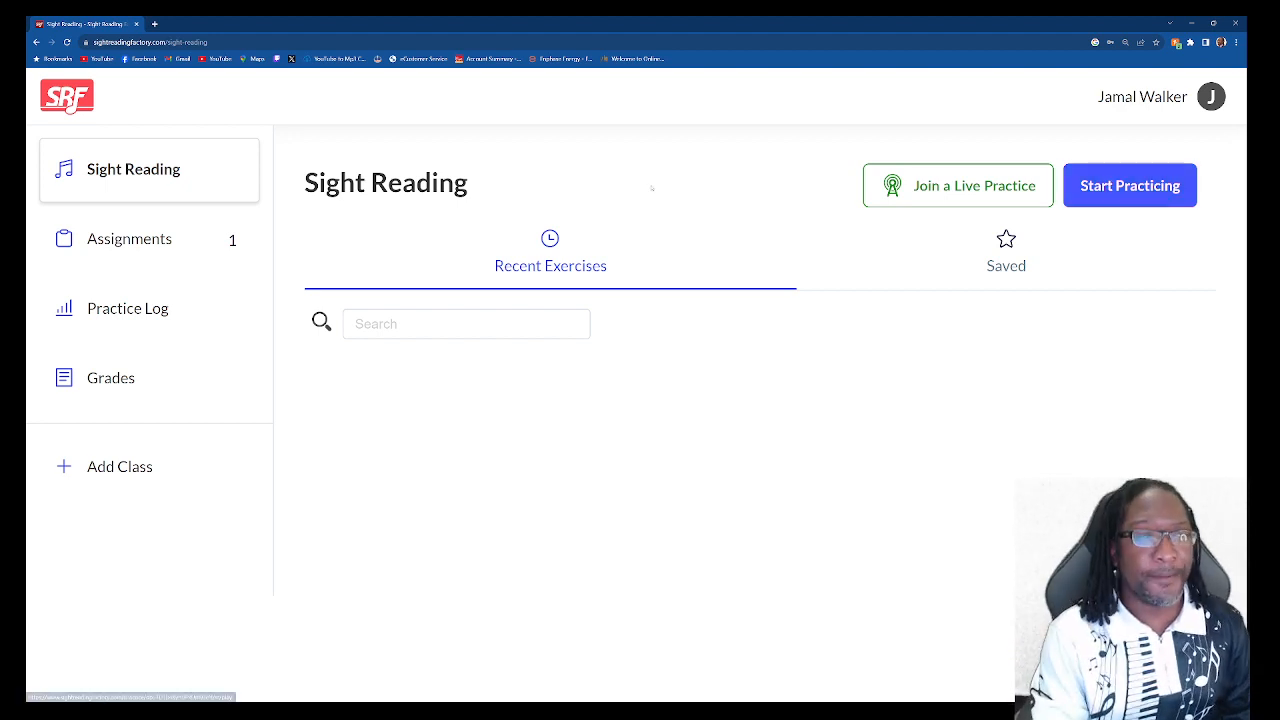
left_click(170, 240)
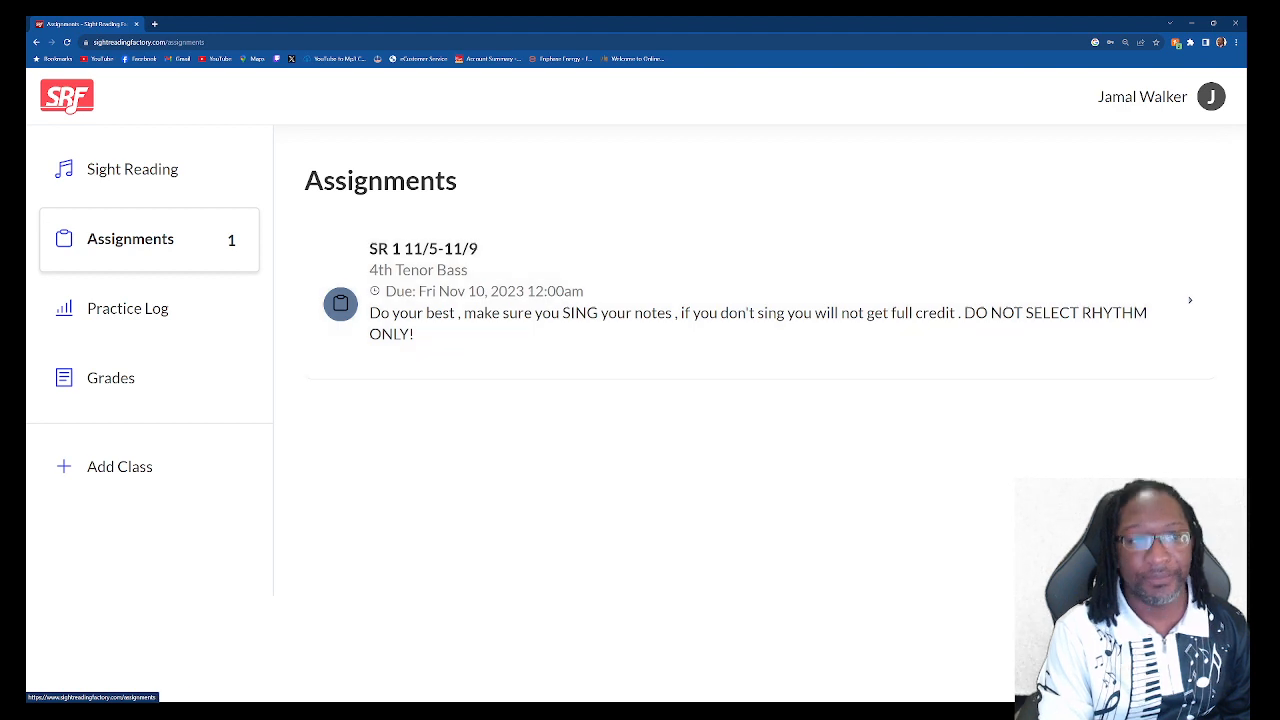
left_click(1088, 344)
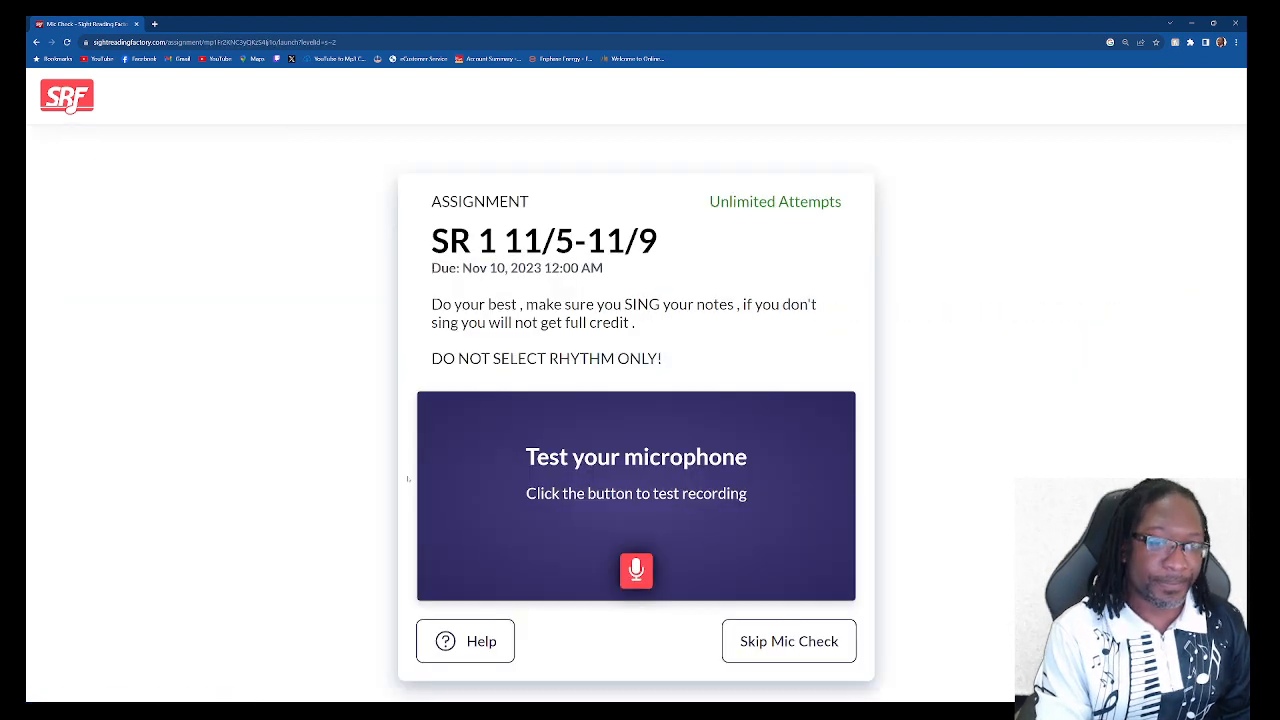
Step: Start a test microphone recording, then skip the mic check
left_click(637, 570)
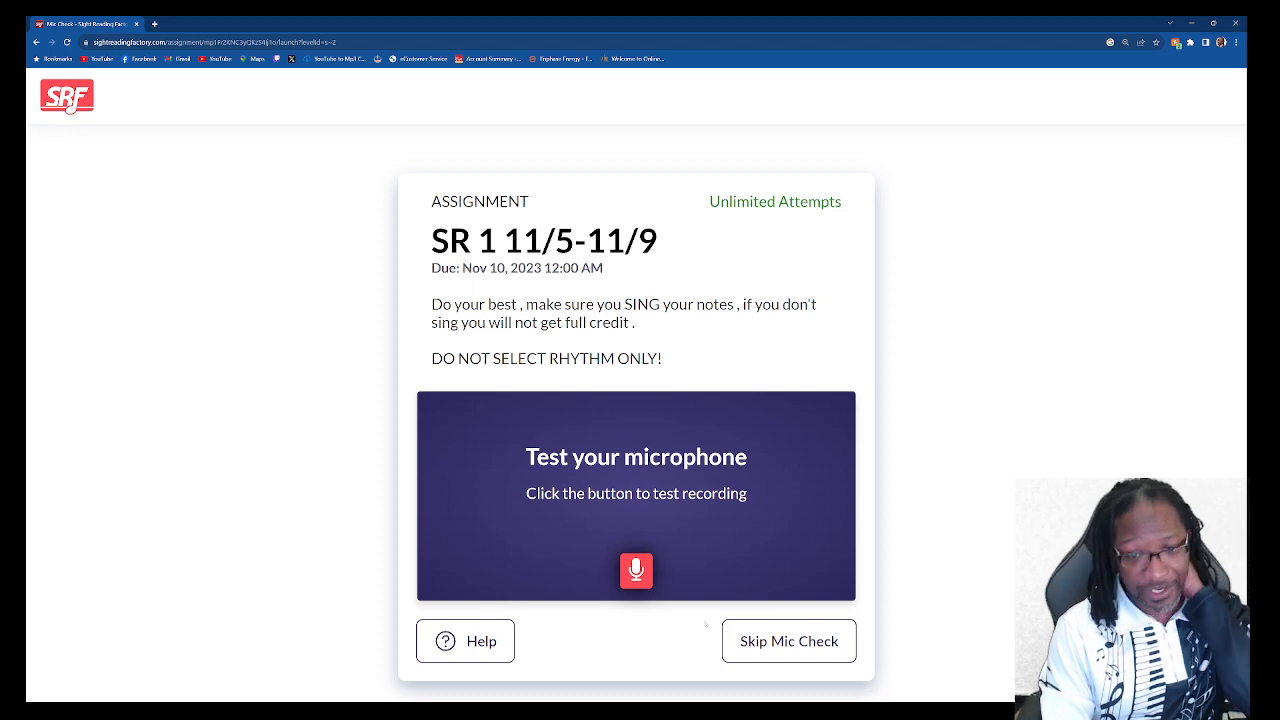
left_click(786, 645)
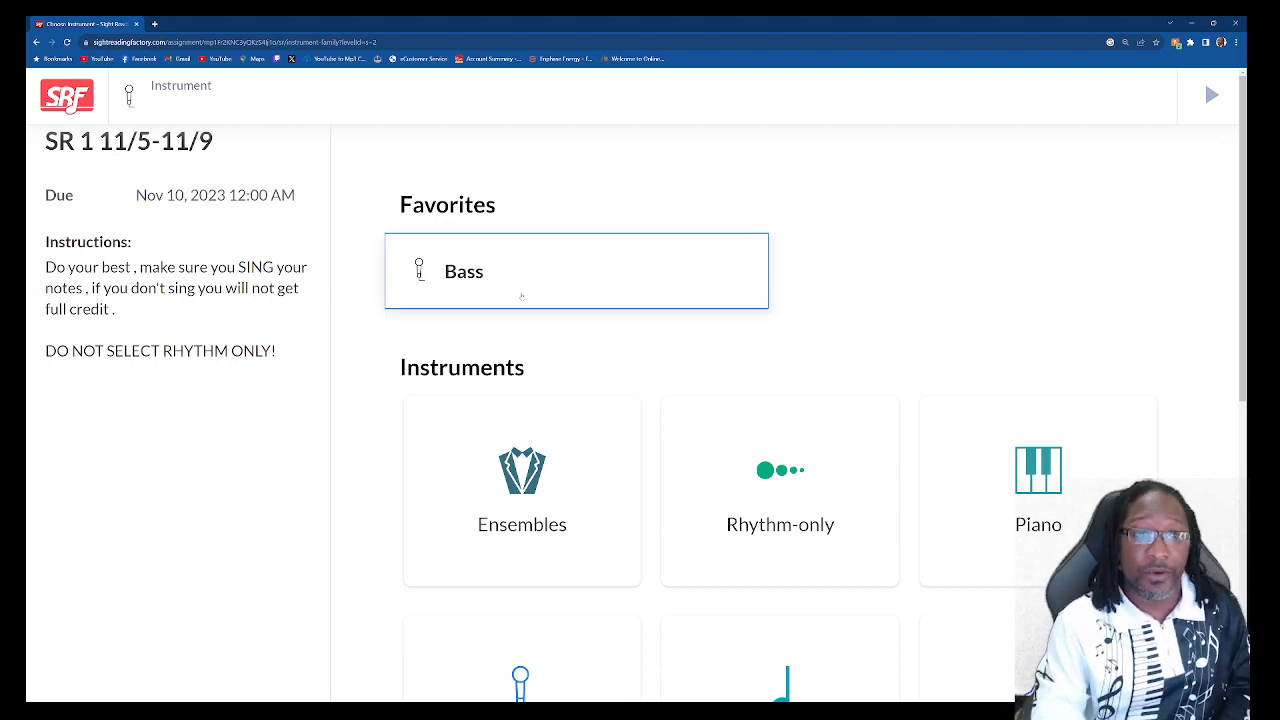
Step: Browse the instrument family cards and expand the Voice Family card
scroll(682, 341, "down", 1)
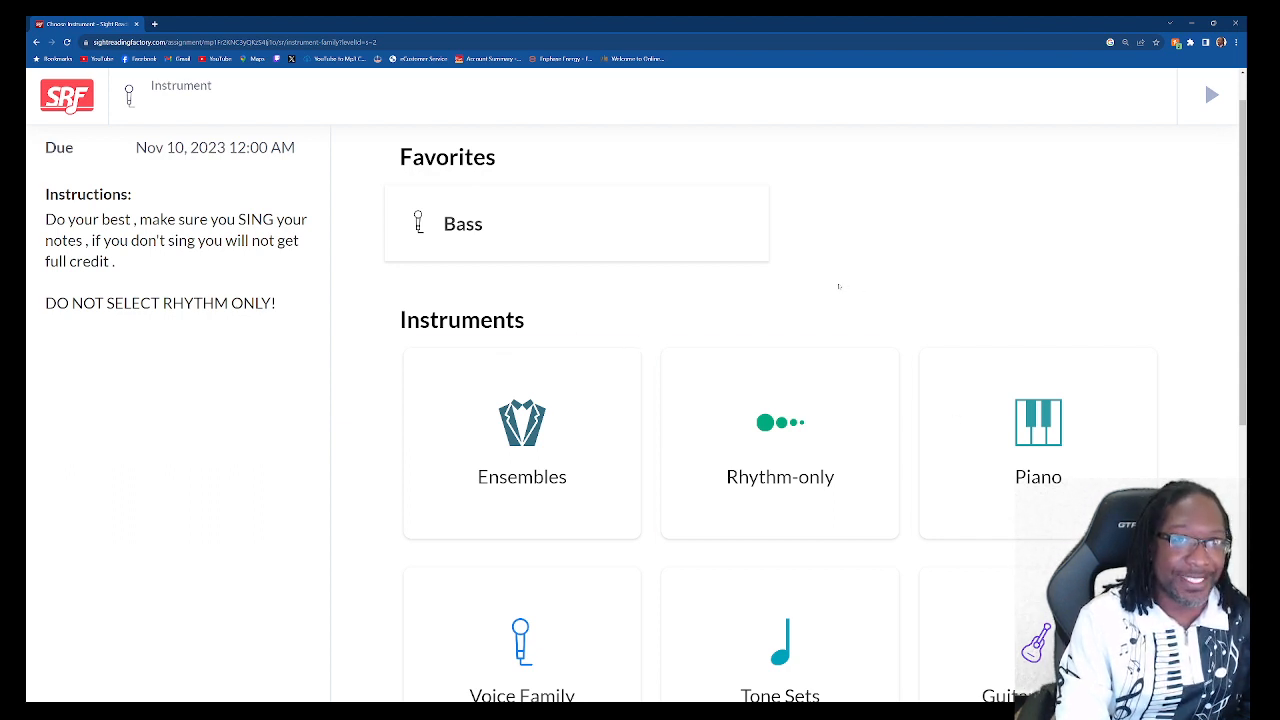
scroll(839, 286, "down", 1)
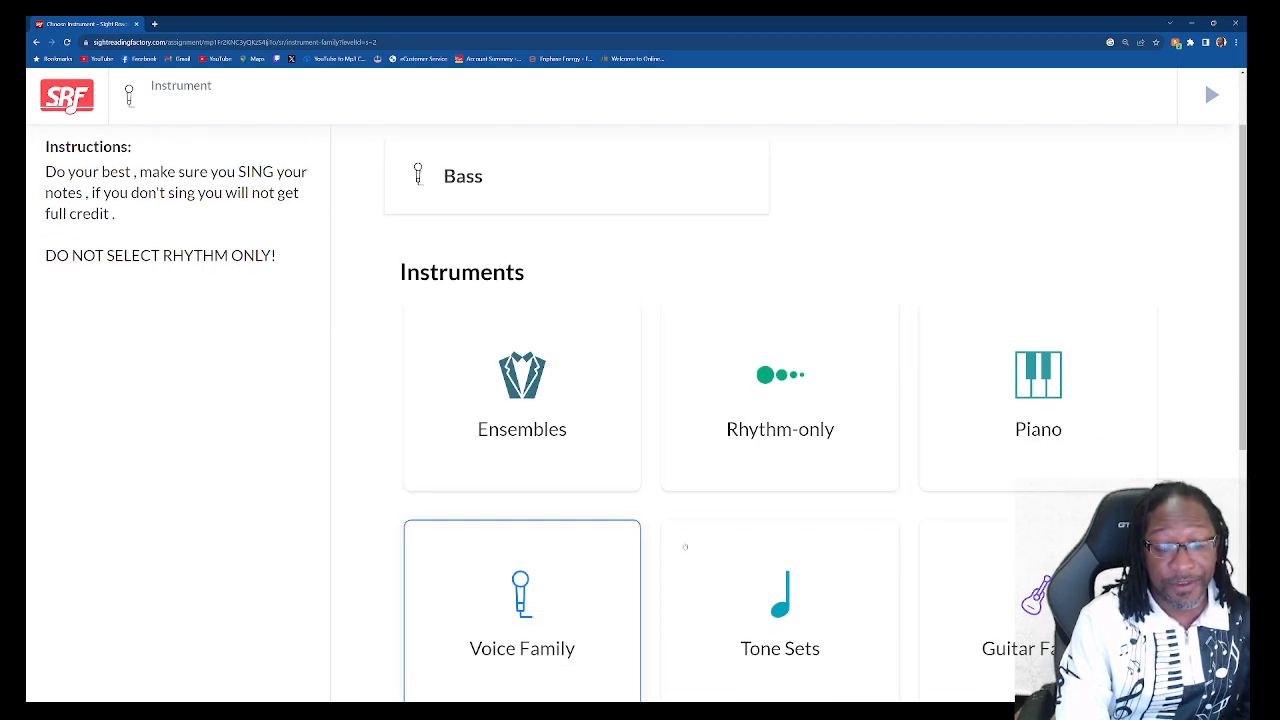
scroll(1024, 517, "down", 5)
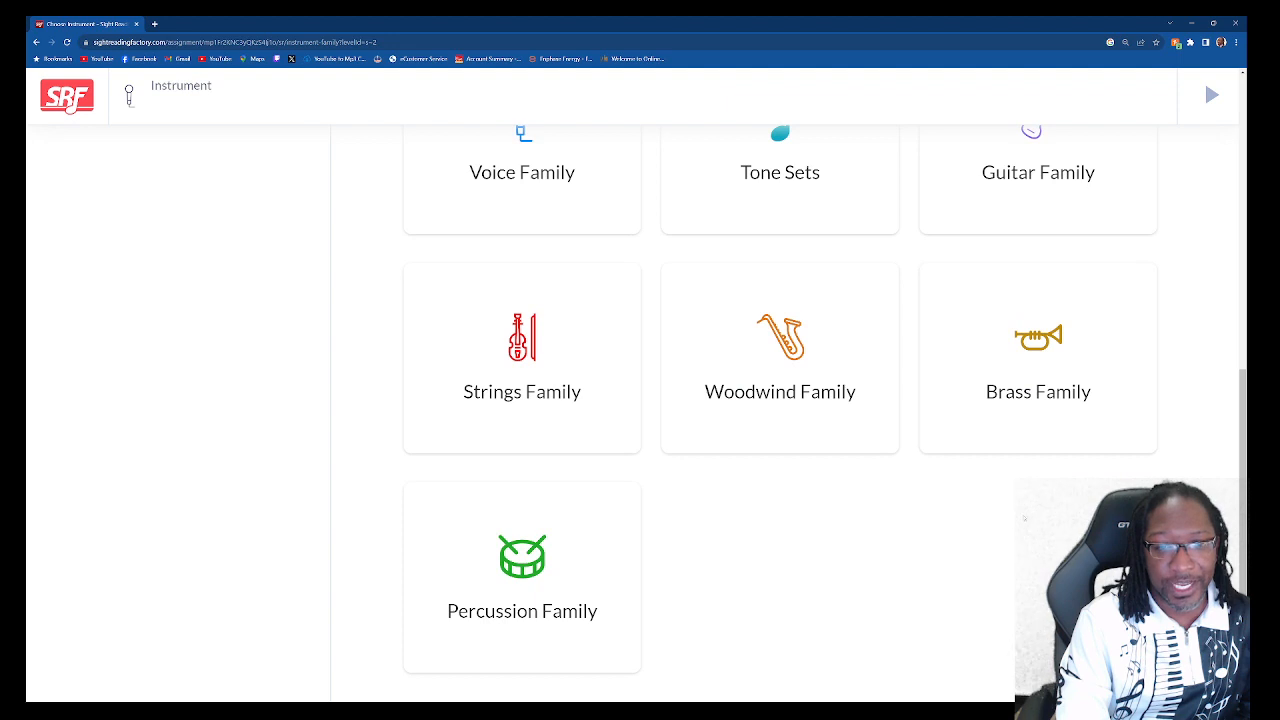
scroll(514, 372, "up", 2)
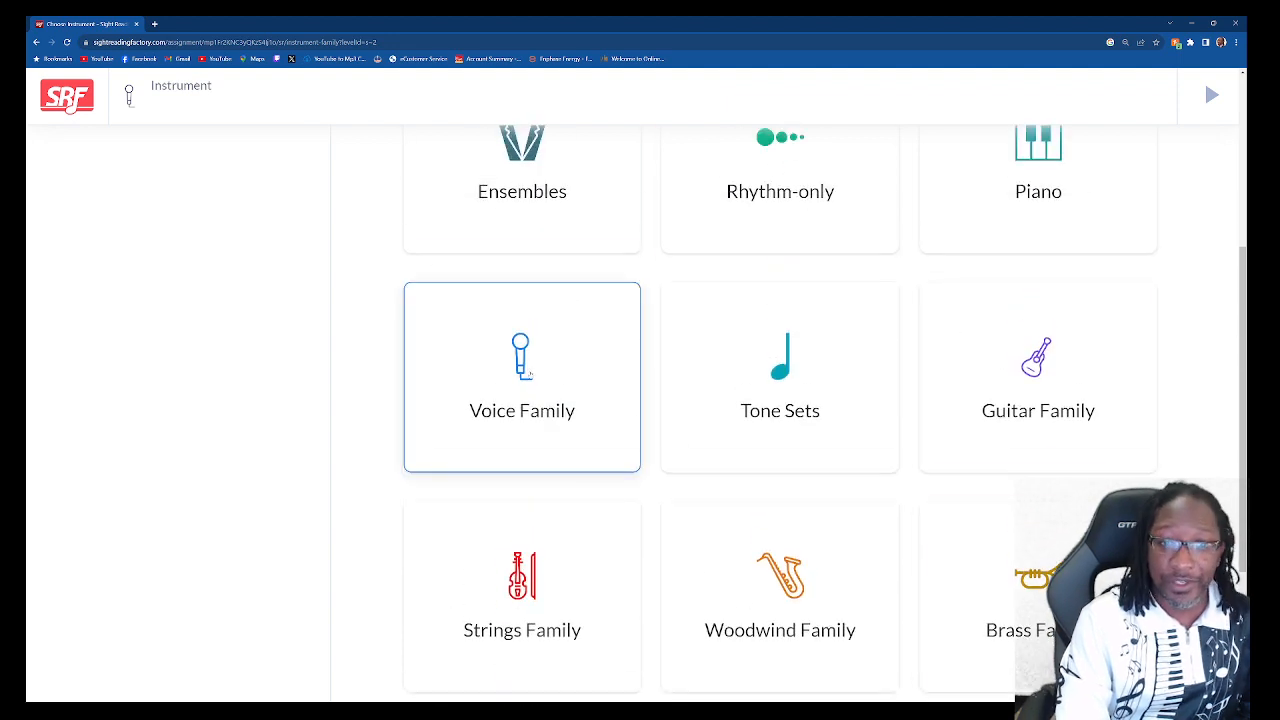
left_click(530, 373)
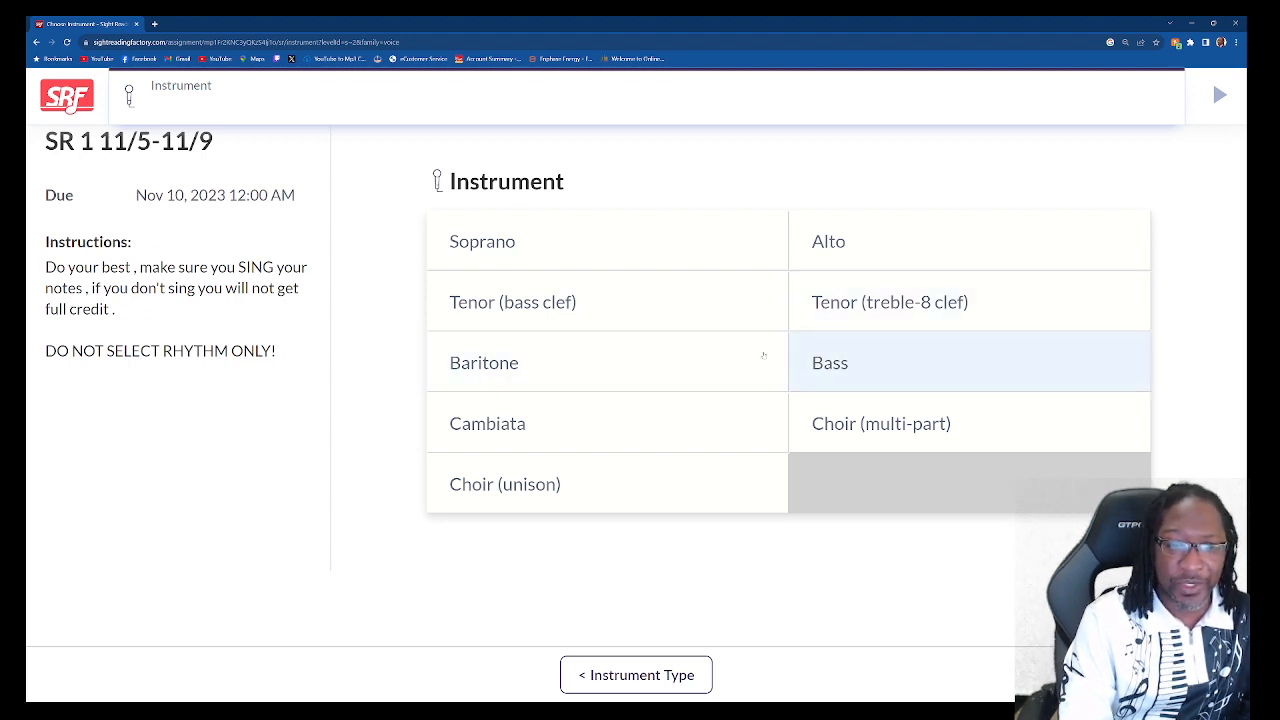
Step: Pick Bass, bringing up the SRF 2, 4/4, 8-measure, tempo 50 settings review
left_click(795, 363)
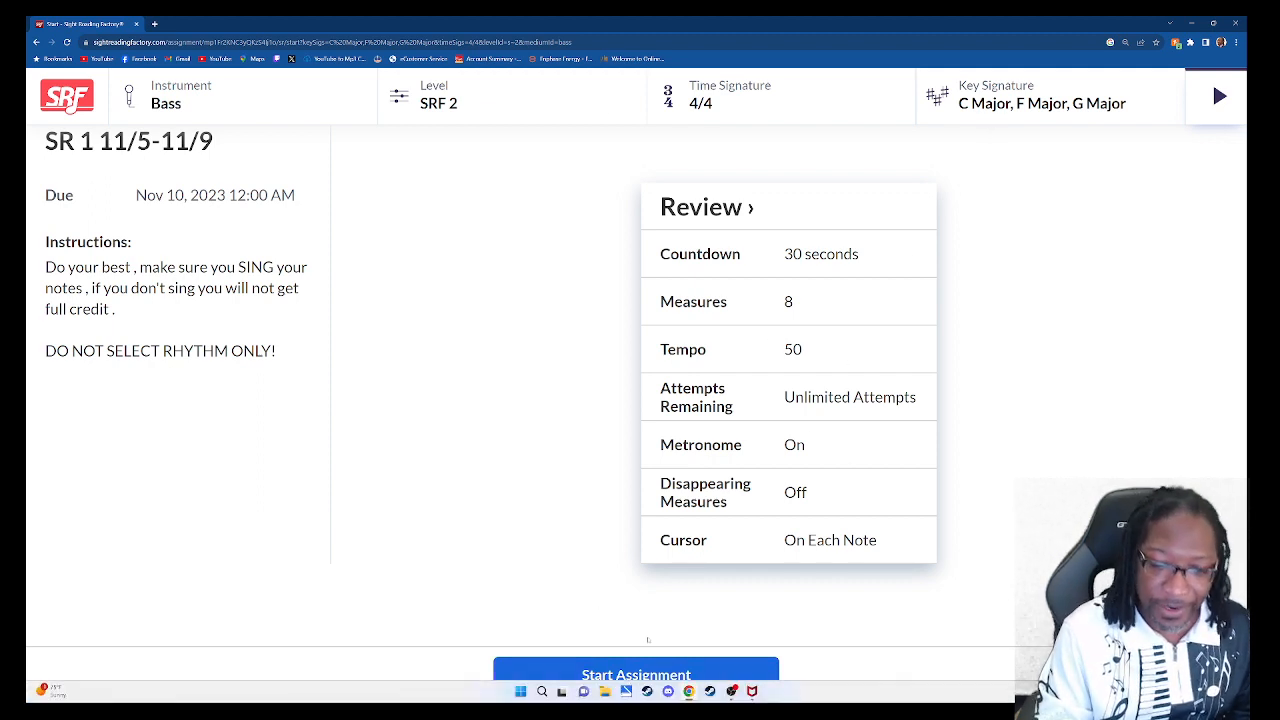
Step: Start the assignment and sing one attempt after the 30-second countdown
left_click(645, 677)
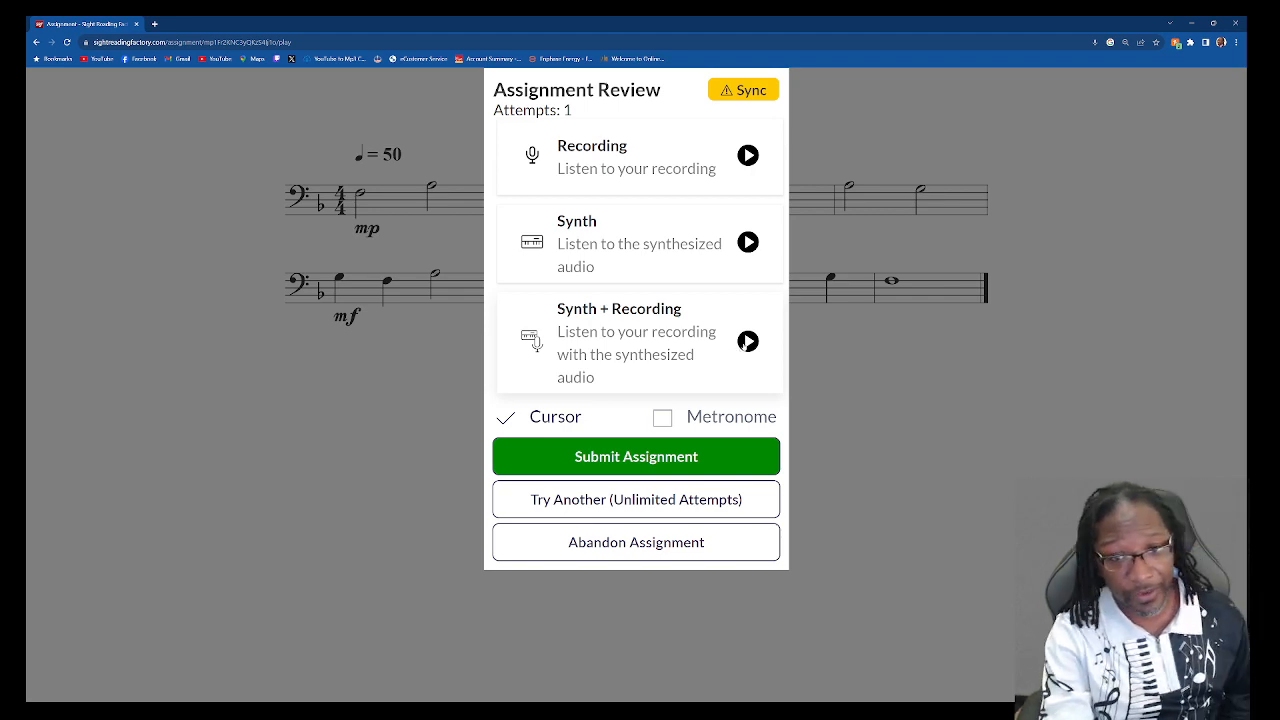
Step: Choose Synth + Recording playback for the recorded attempt
left_click(748, 342)
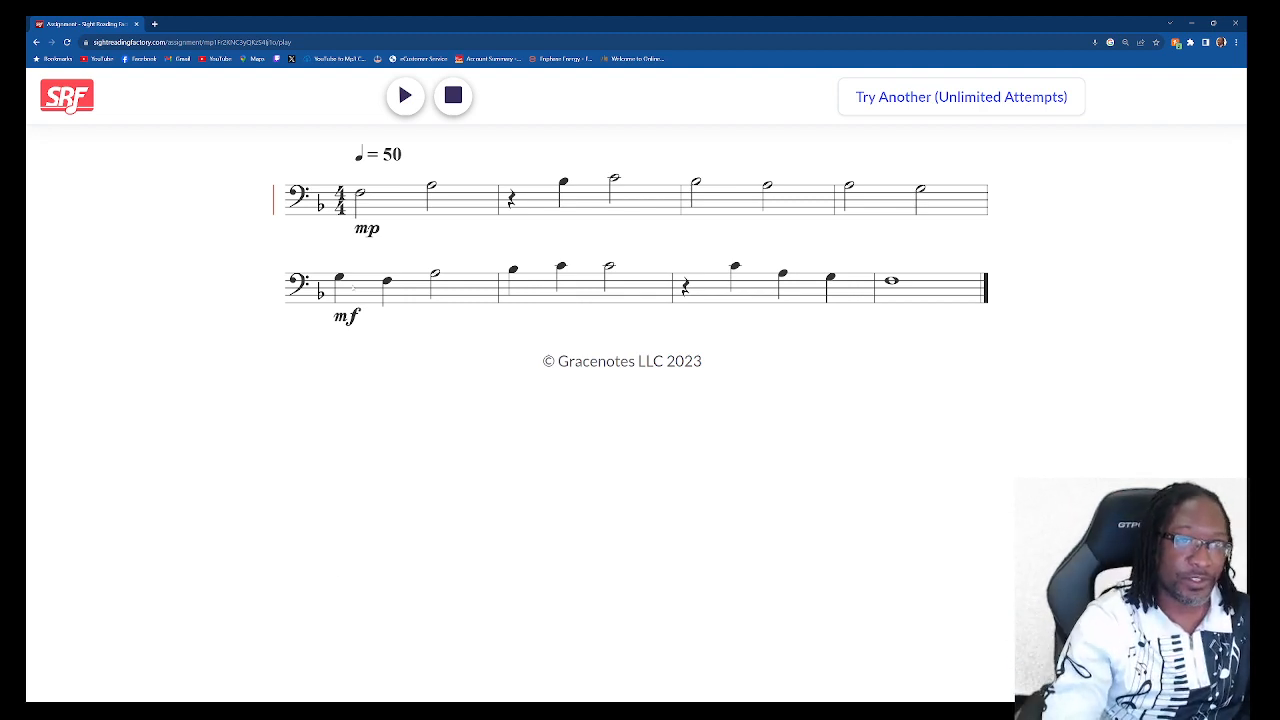
Step: Play the combined synth and recording audio through, dismissing the playback sync notice
left_click(405, 95)
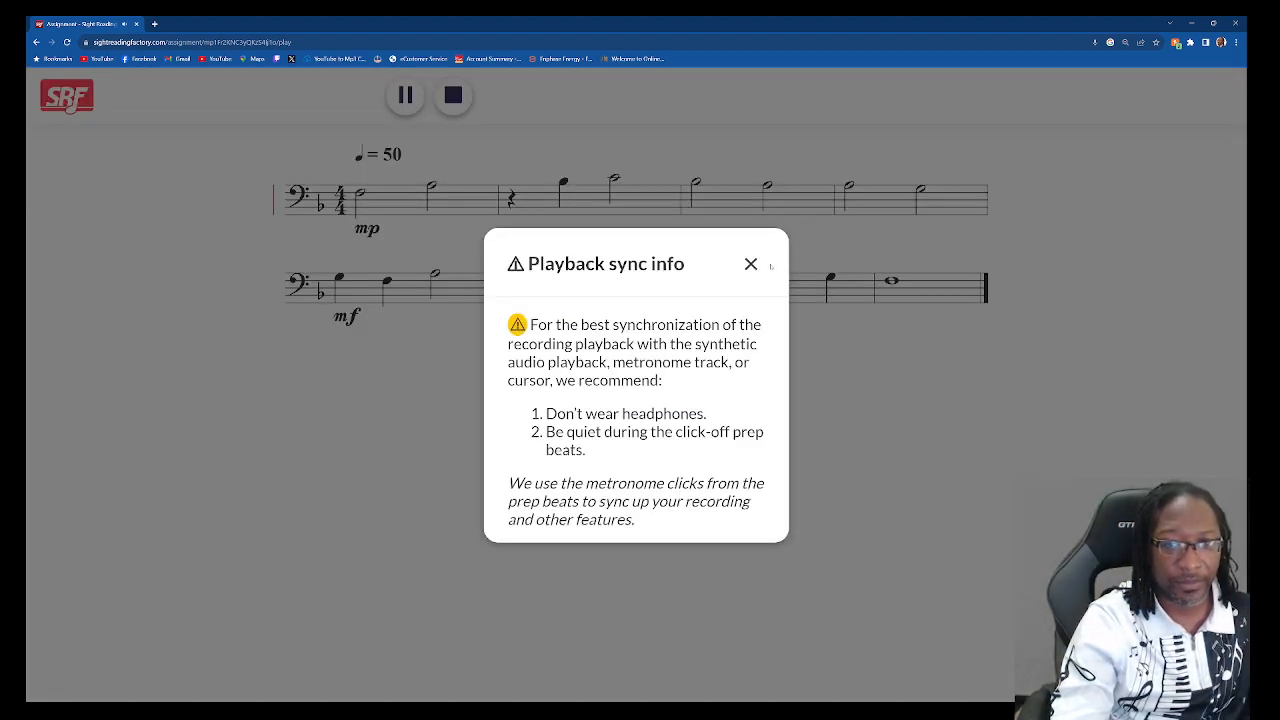
left_click(756, 266)
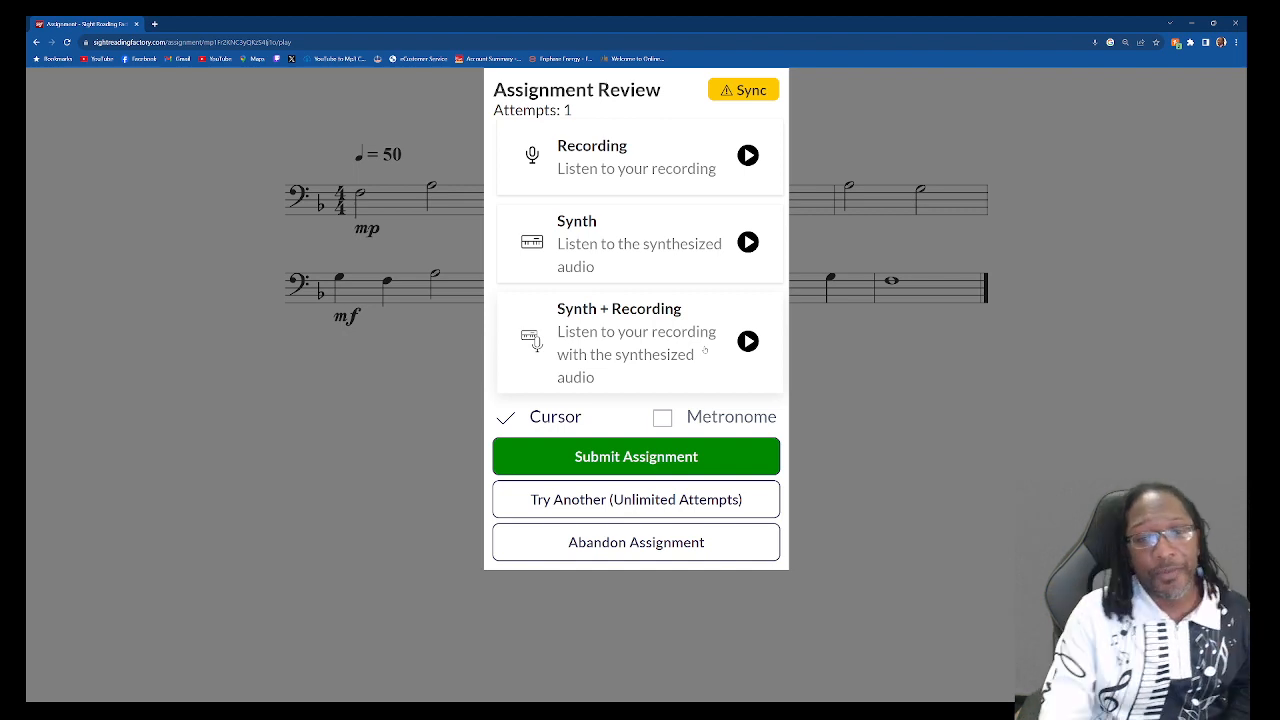
Step: Submit SR 1 11/5-11/9, confirm the upload, and acknowledge the Congratulations message
left_click(577, 458)
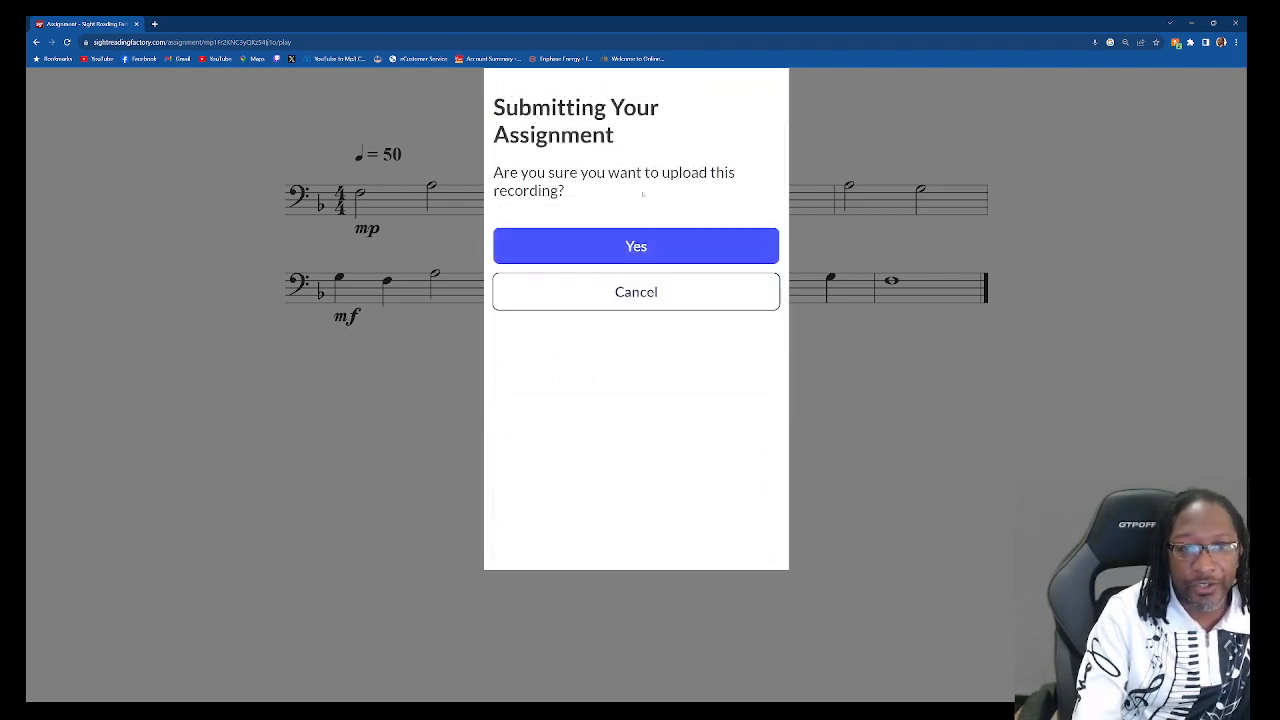
left_click(644, 249)
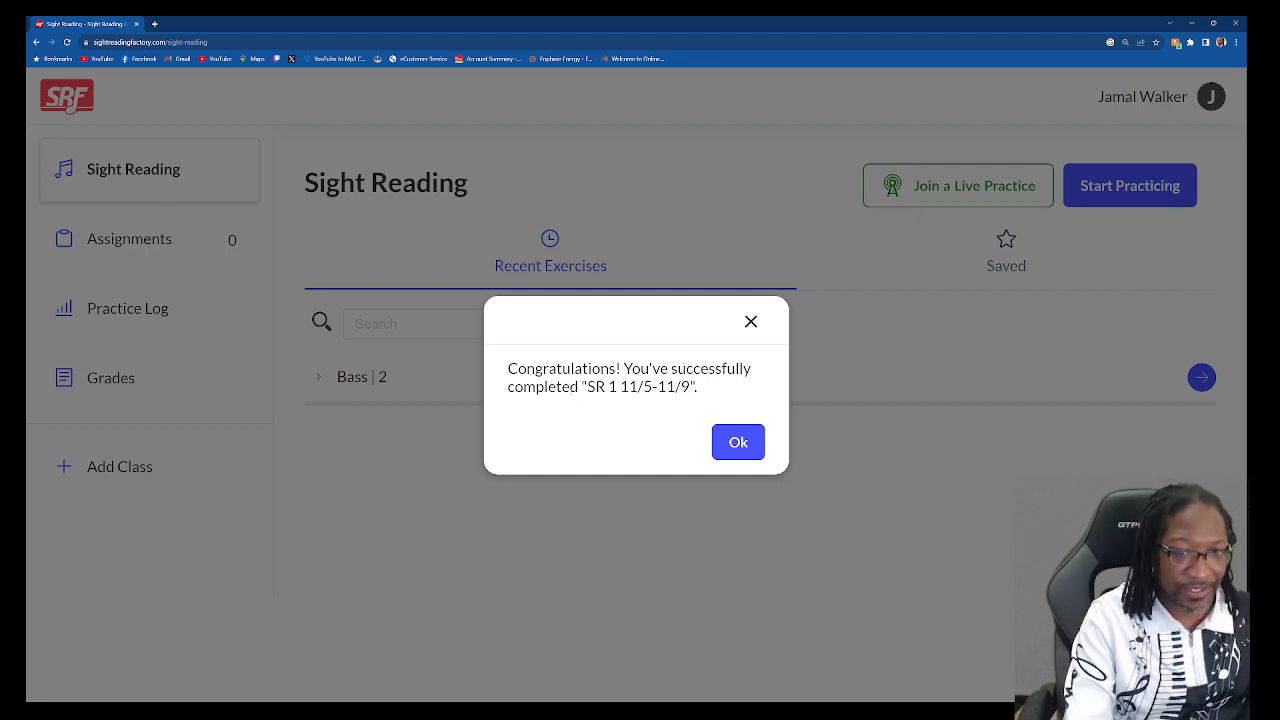
left_click(745, 445)
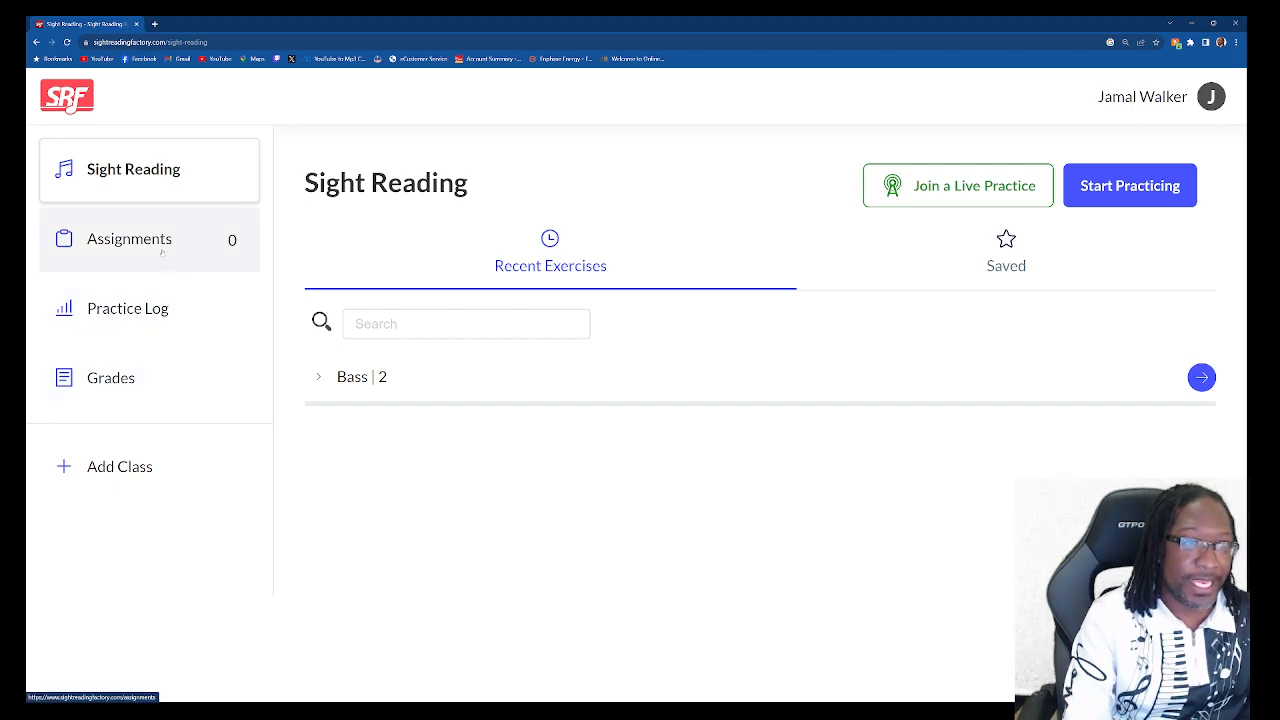